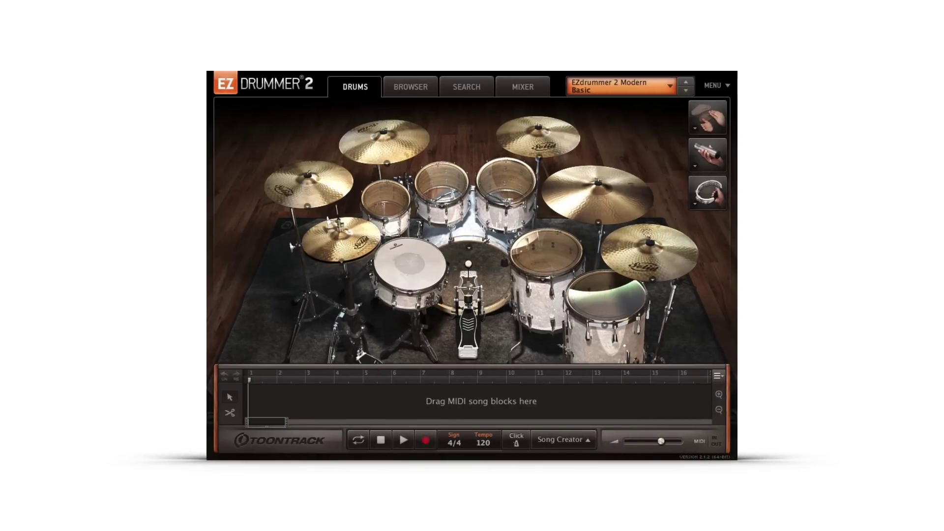
Step: From the groove browser, show the Seventies Rock tempo preview choices: 1/2x, 1x, 2x, 2/3x and 3/2x
click(408, 87)
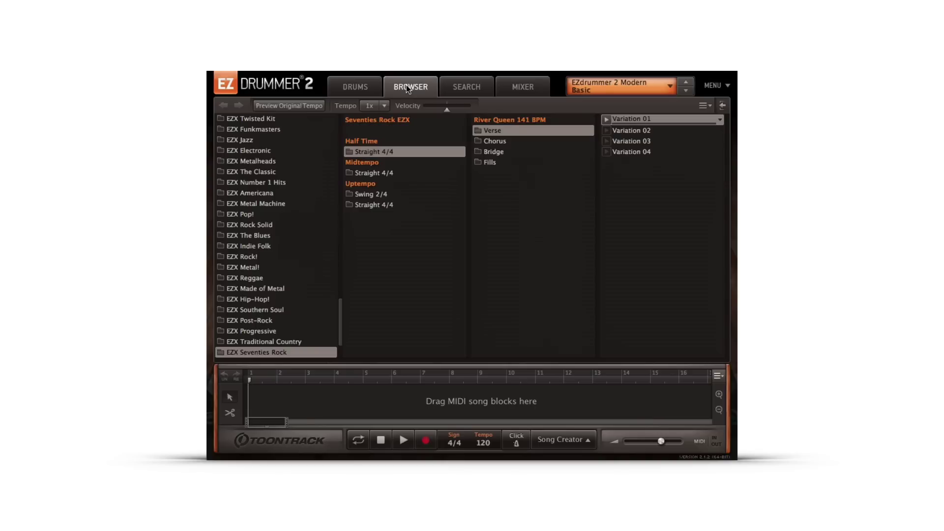
click(457, 89)
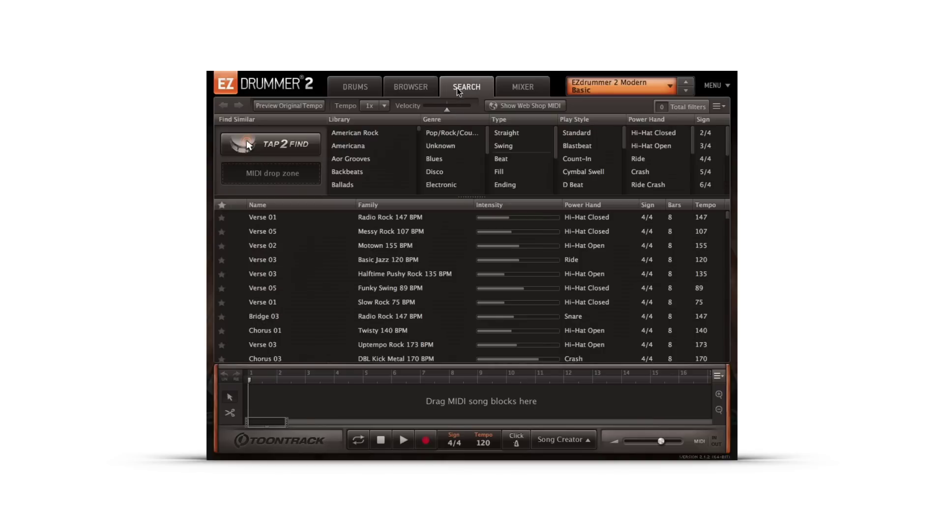
click(422, 92)
click(385, 106)
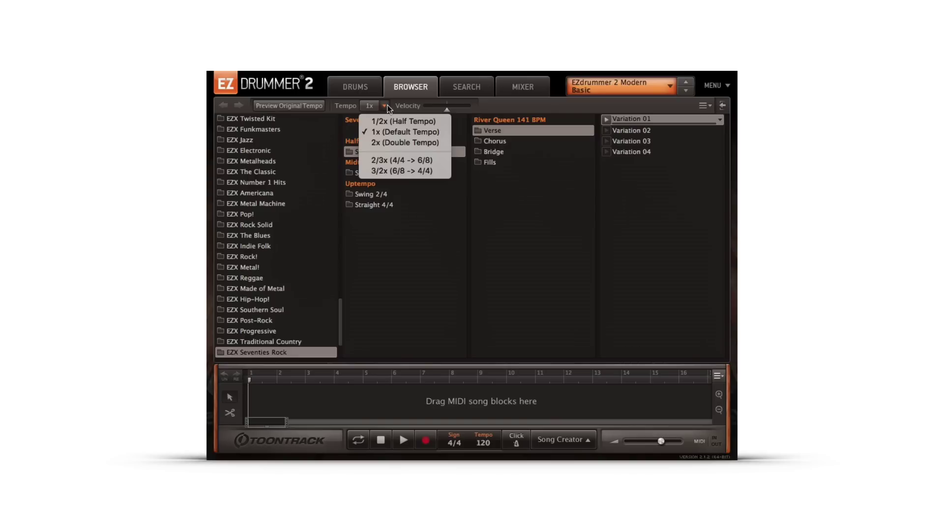
Step: Preview the groove at 1/2x tempo, then reset the preview to default tempo
click(385, 106)
click(384, 105)
click(391, 119)
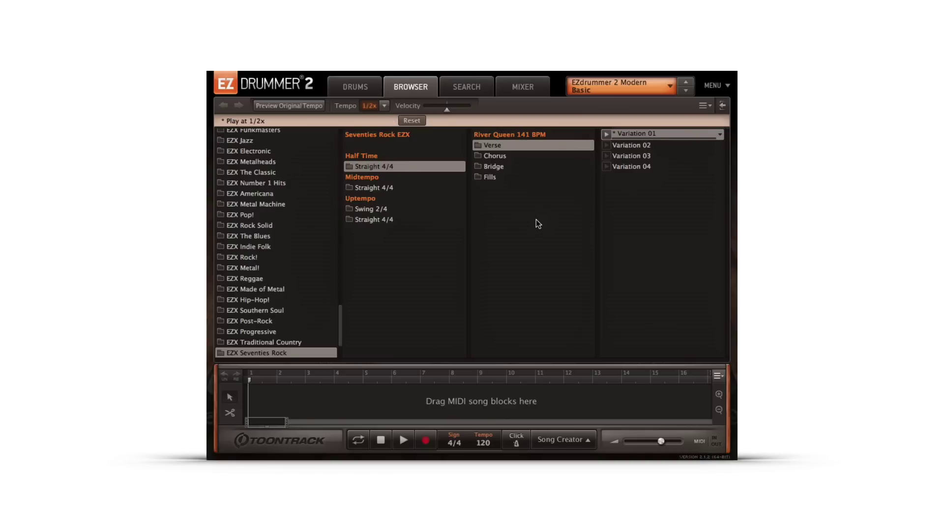
click(421, 123)
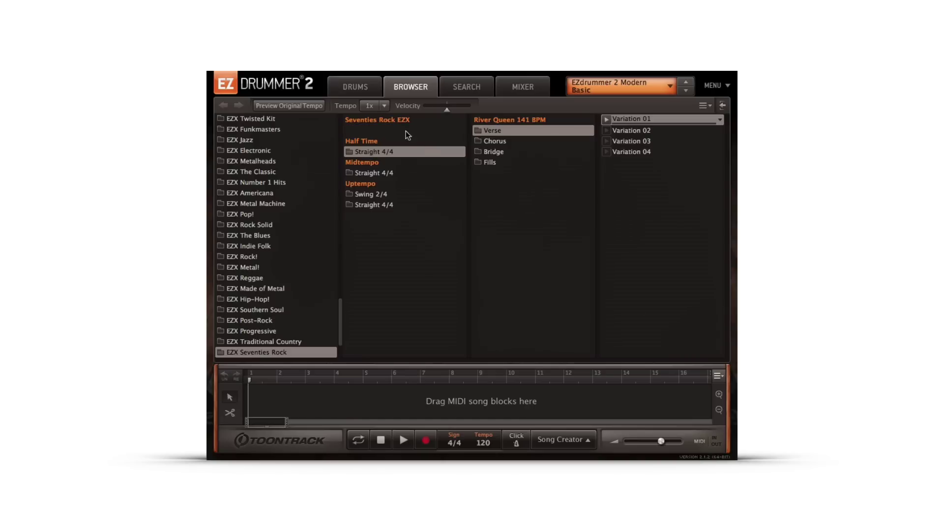
Step: At 2/3x, drag Verse Variation 01 to the song track and play it with click on
click(383, 105)
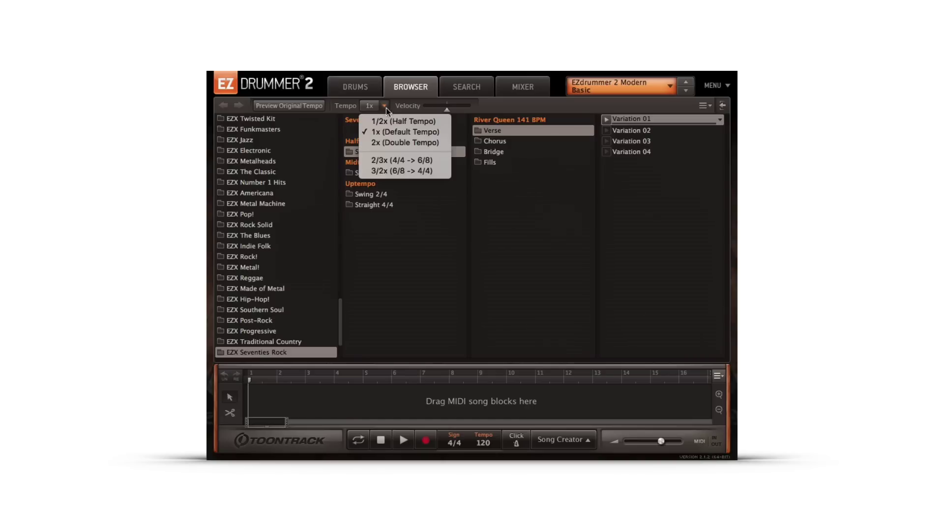
click(438, 160)
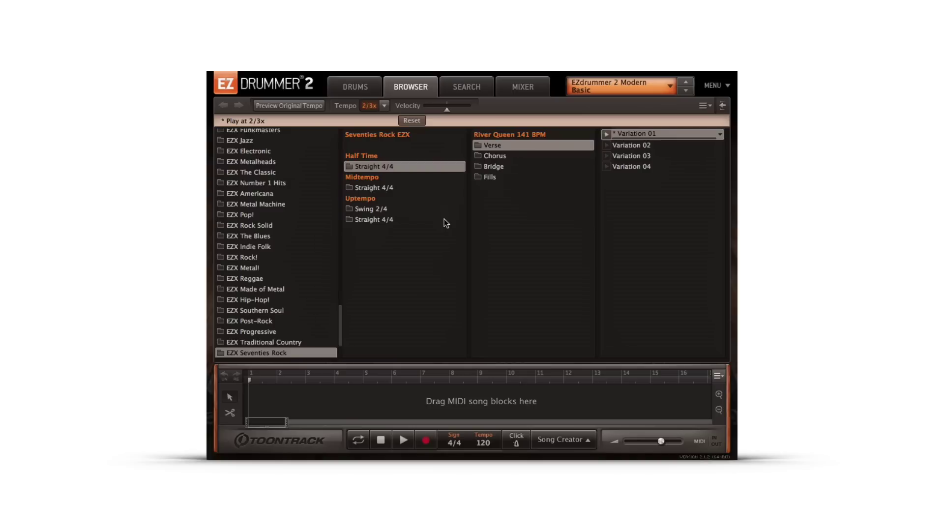
drag(627, 133, 248, 414)
click(520, 439)
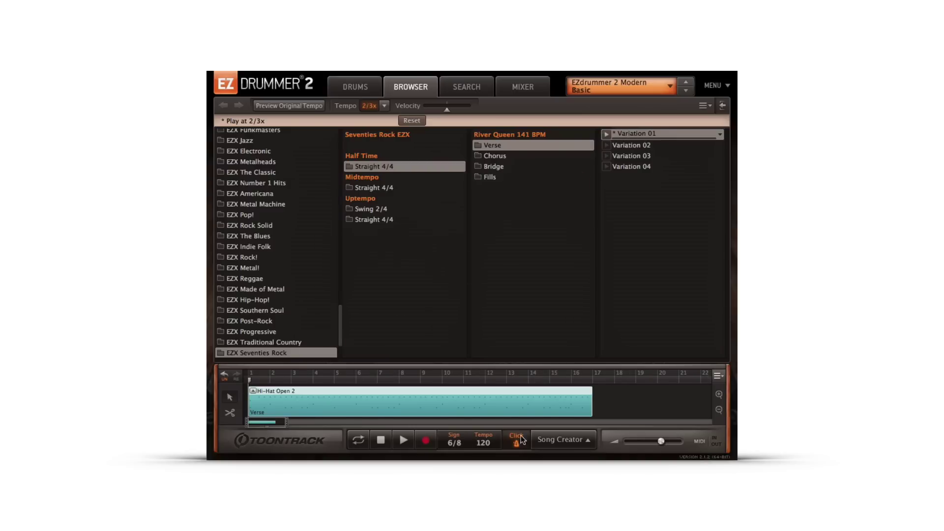
click(407, 441)
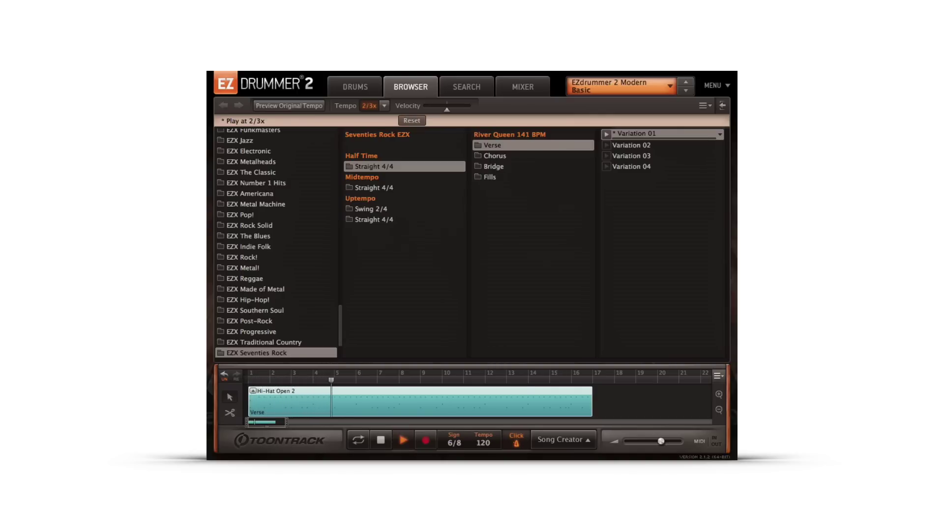
key(space)
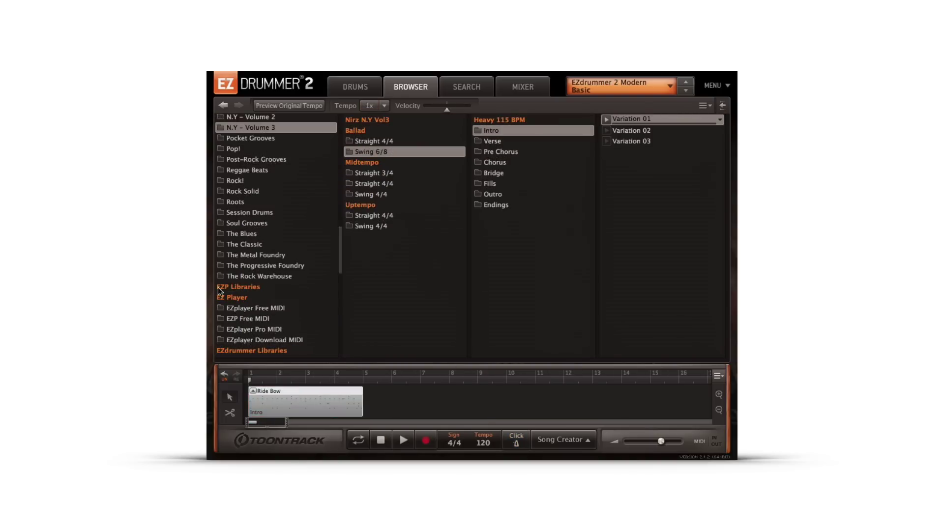
Step: Play the Swing 6/8 intro at 3/2x with the click, then show the Intro block's Change Tempo options
click(385, 106)
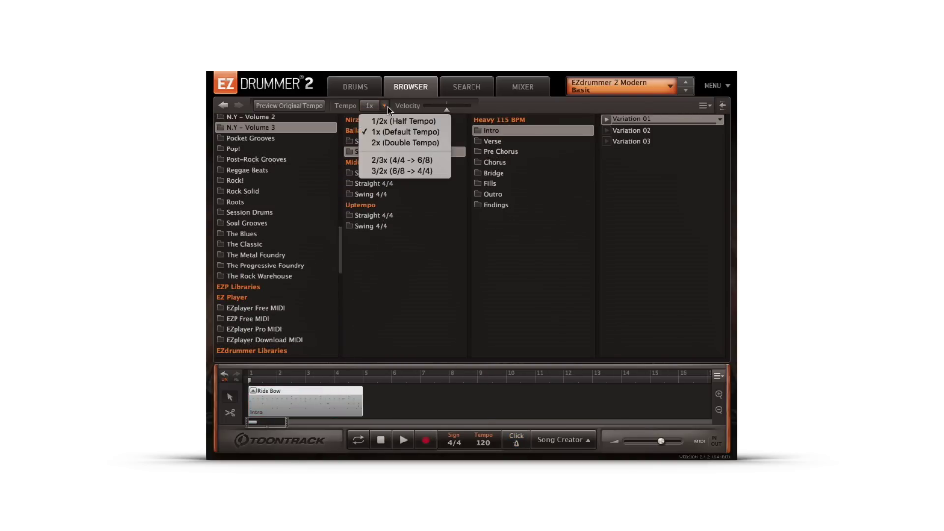
click(406, 167)
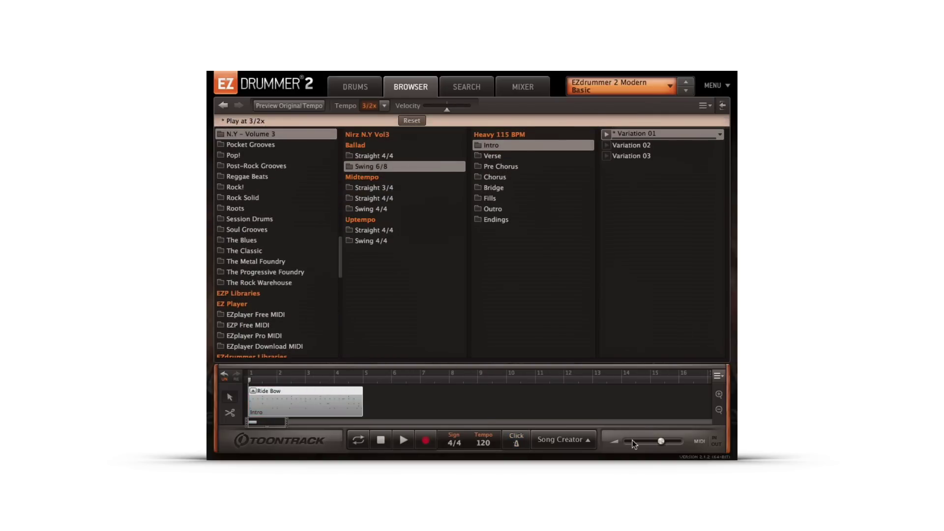
click(516, 444)
click(400, 441)
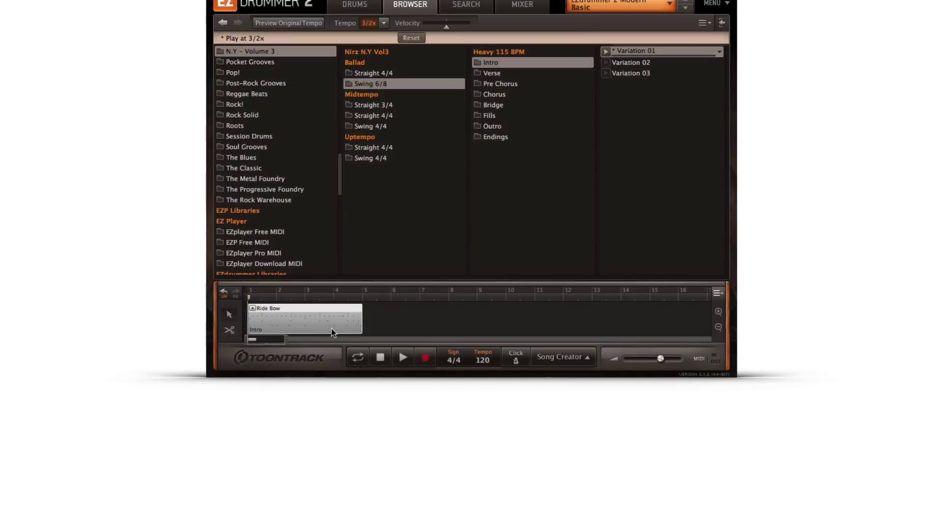
right_click(333, 415)
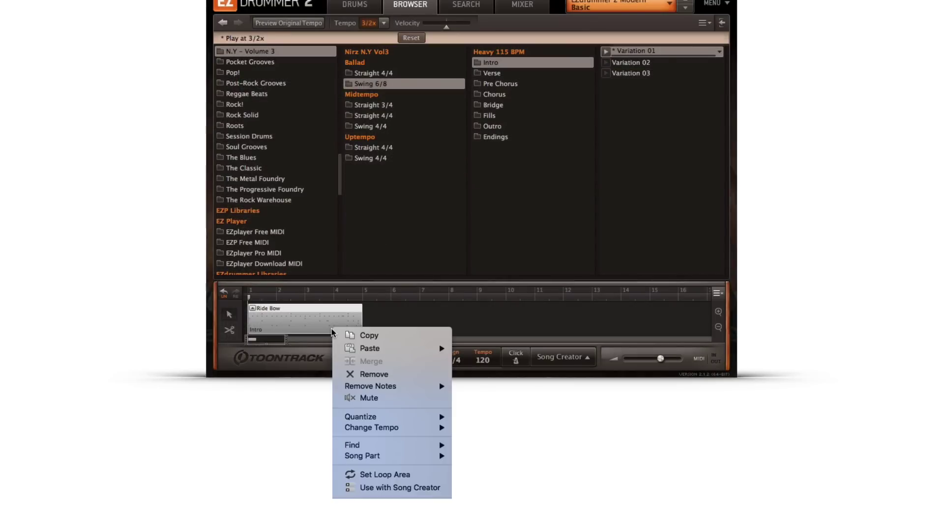
mouse_move(366, 428)
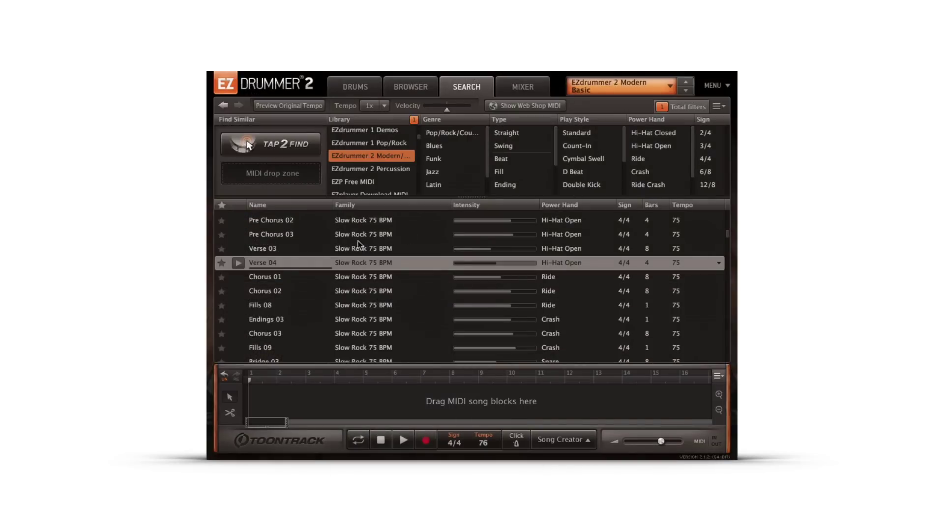
Step: Audition the grooves at -107, -74 and +127 preview velocity, then reset velocity to normal
mouse_move(448, 110)
mouse_down()
mouse_move(424, 110)
mouse_move(462, 110)
mouse_up()
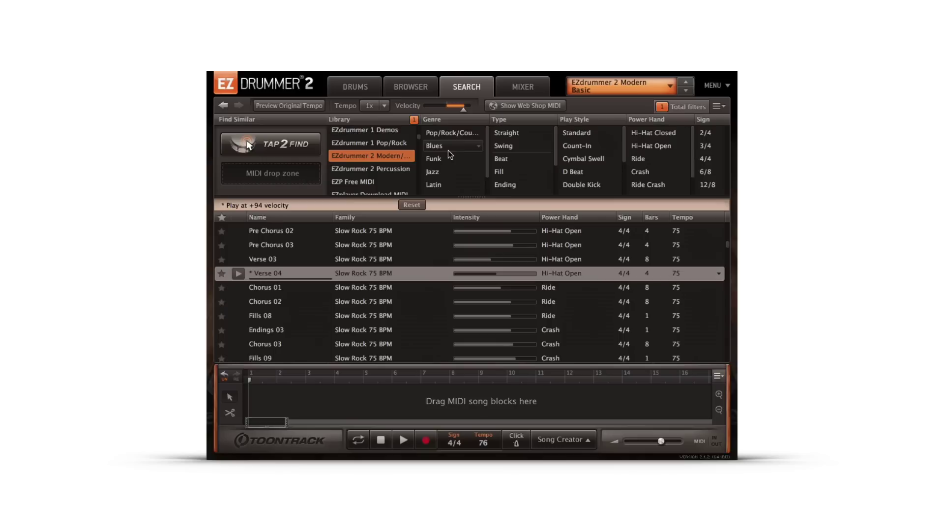
click(410, 204)
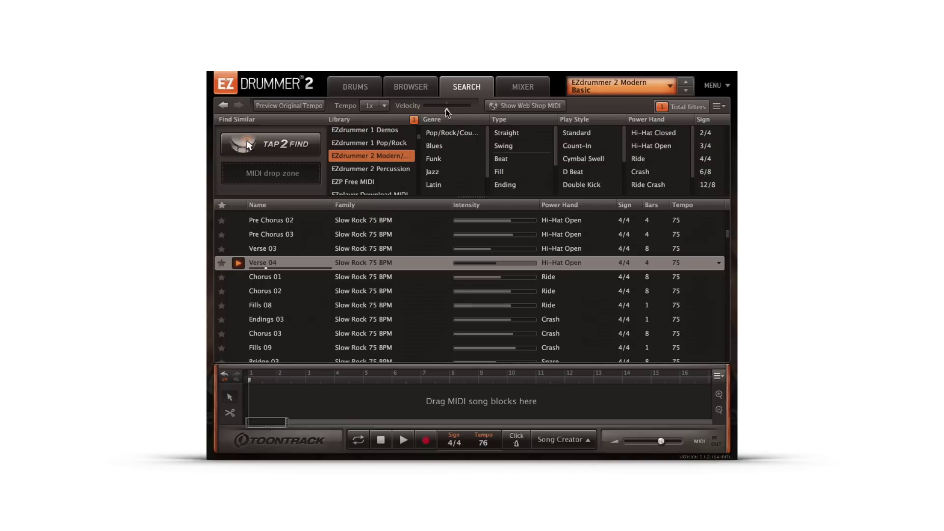
drag(445, 108, 432, 110)
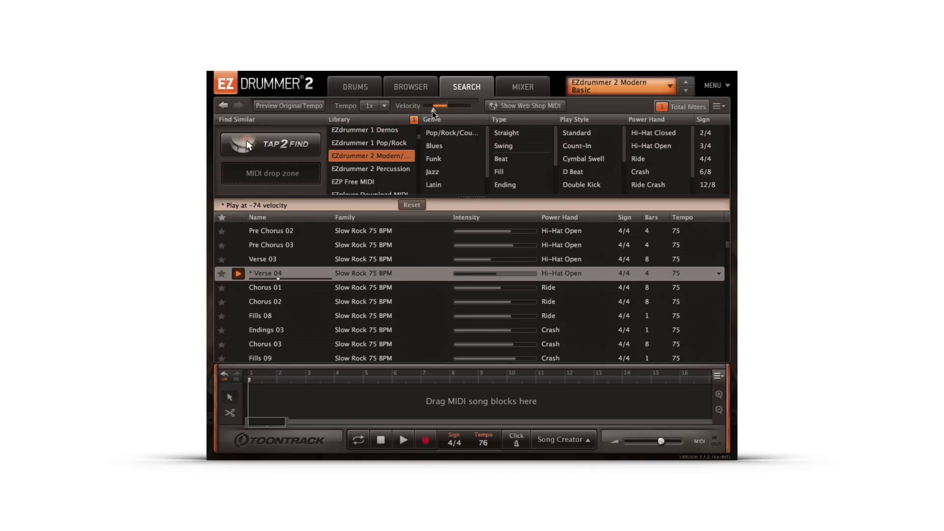
drag(432, 111, 456, 110)
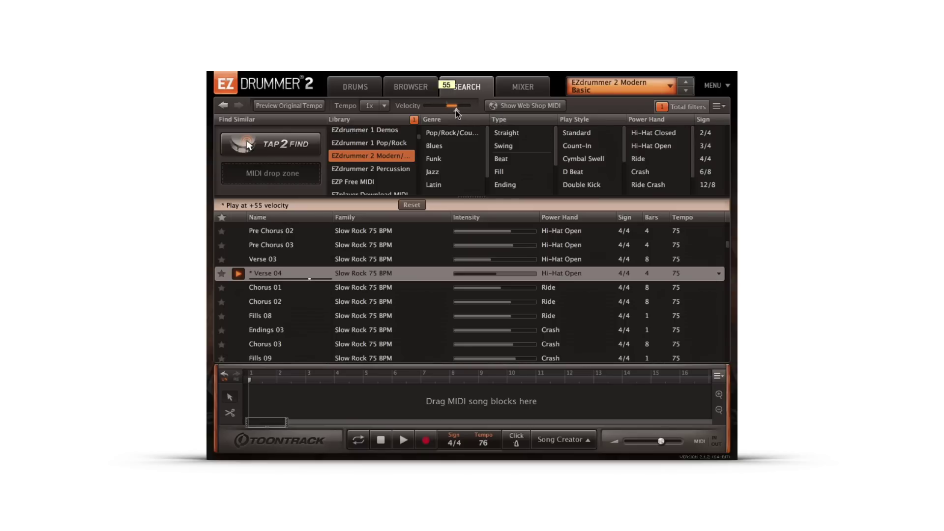
click(411, 205)
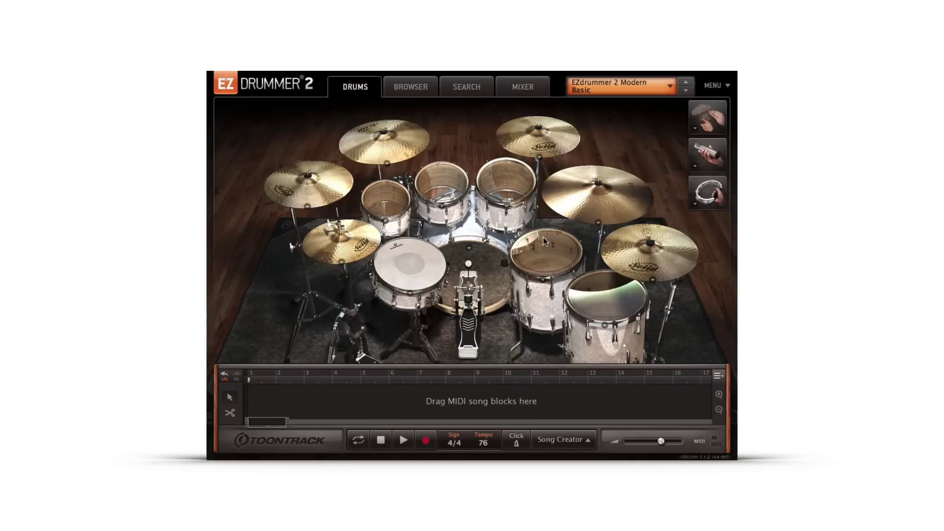
Step: Show the MIDI Mapping preset list under Settings > E-Drums
click(717, 86)
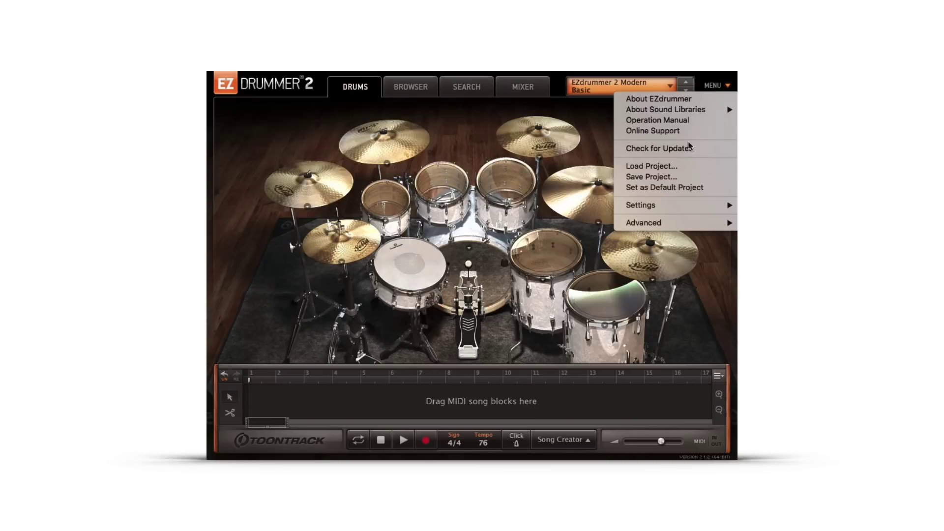
mouse_move(665, 206)
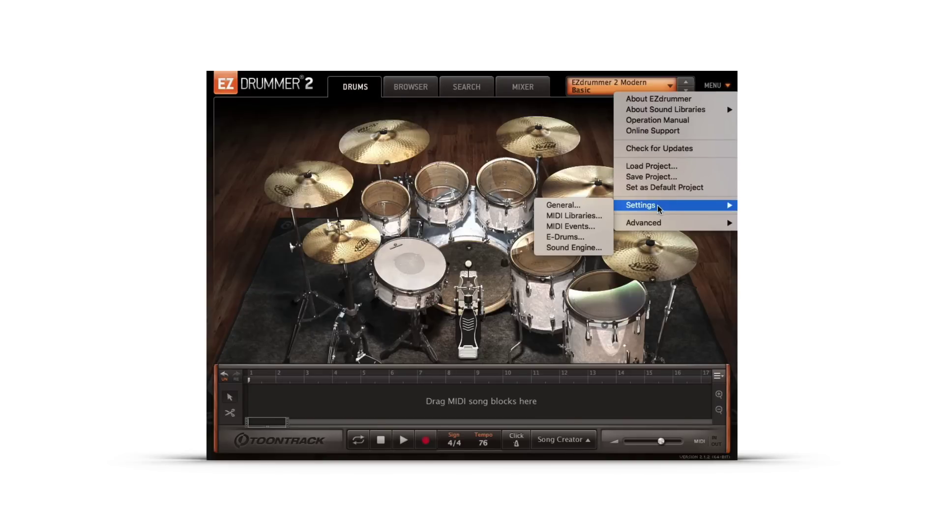
click(579, 241)
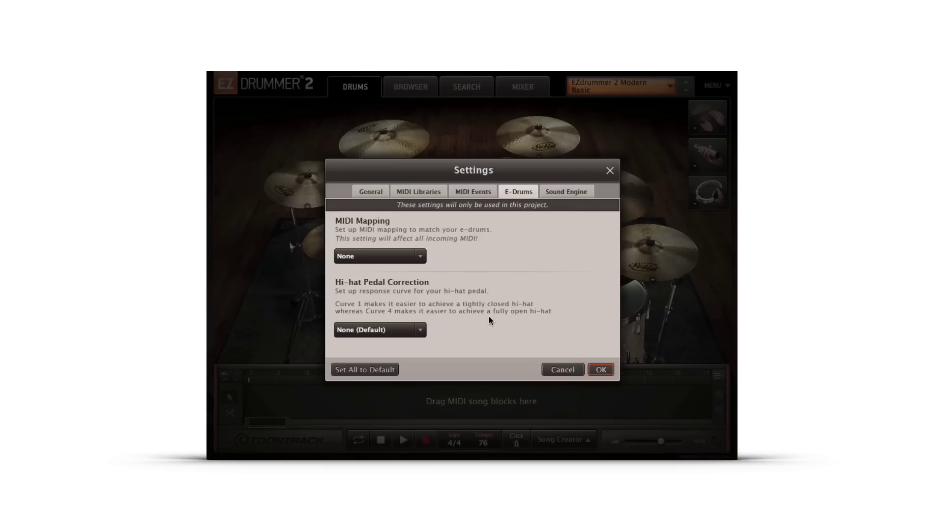
click(421, 256)
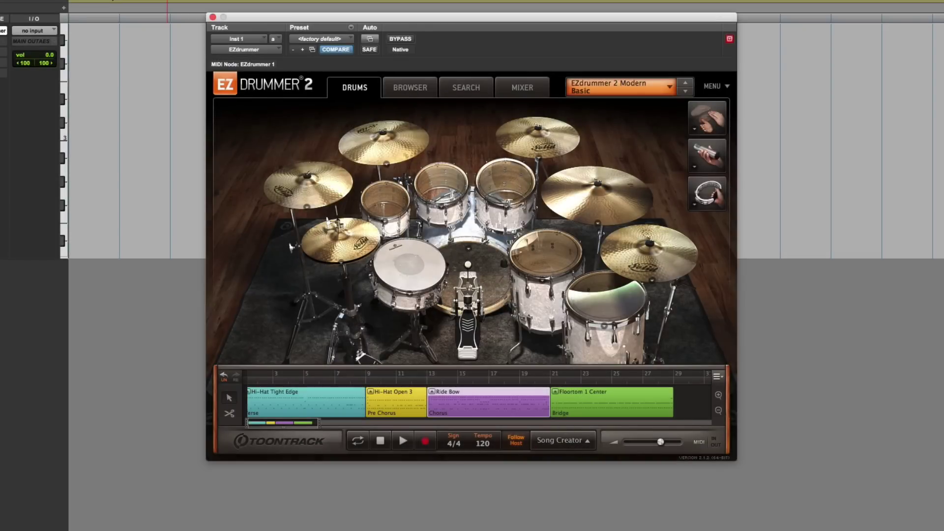
Step: Mute the Ride Bow block, then select and mute all four song blocks
right_click(500, 407)
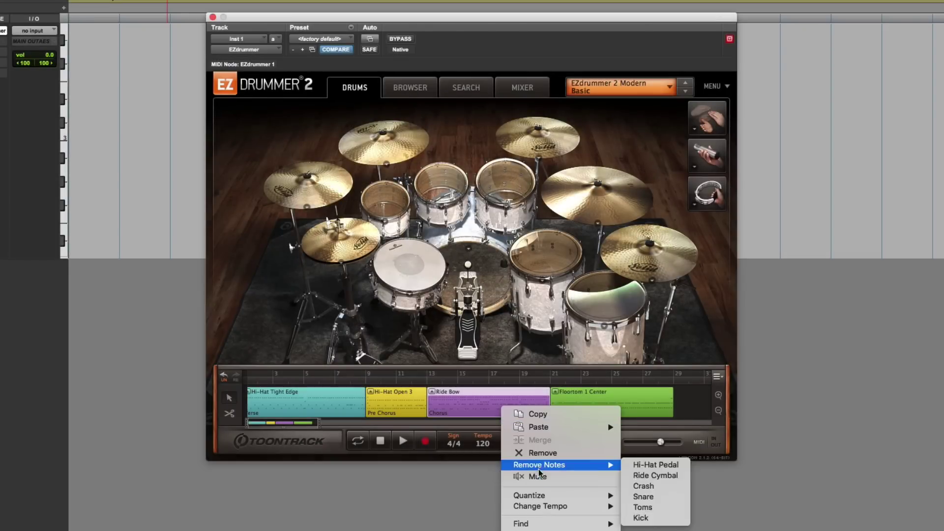
click(564, 478)
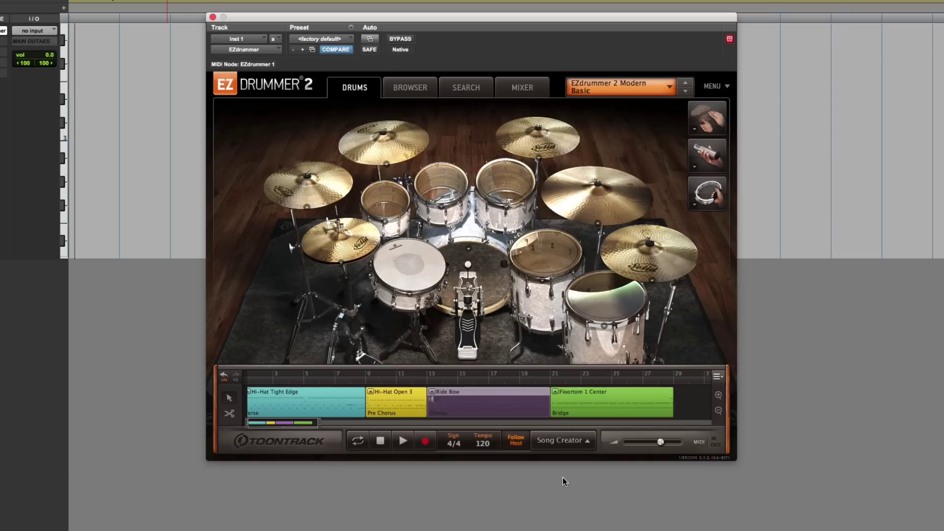
drag(697, 403, 341, 401)
right_click(342, 401)
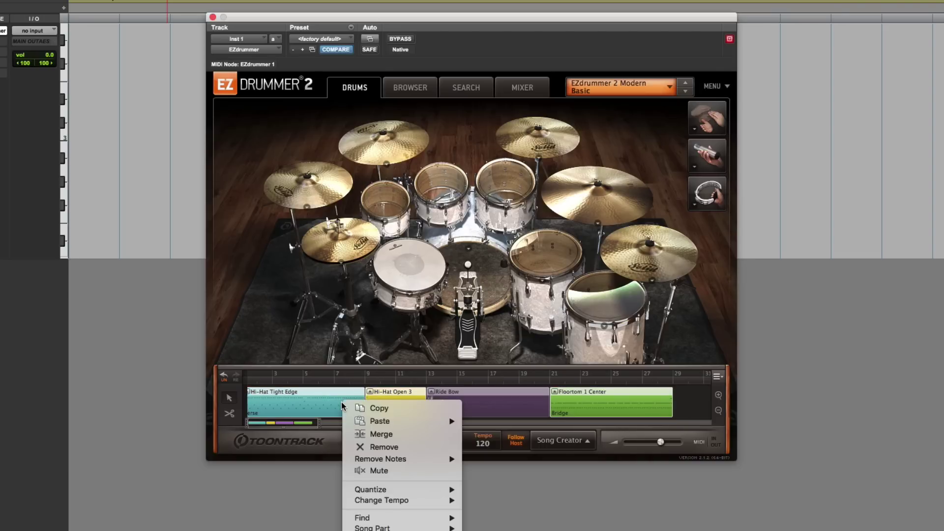
click(385, 472)
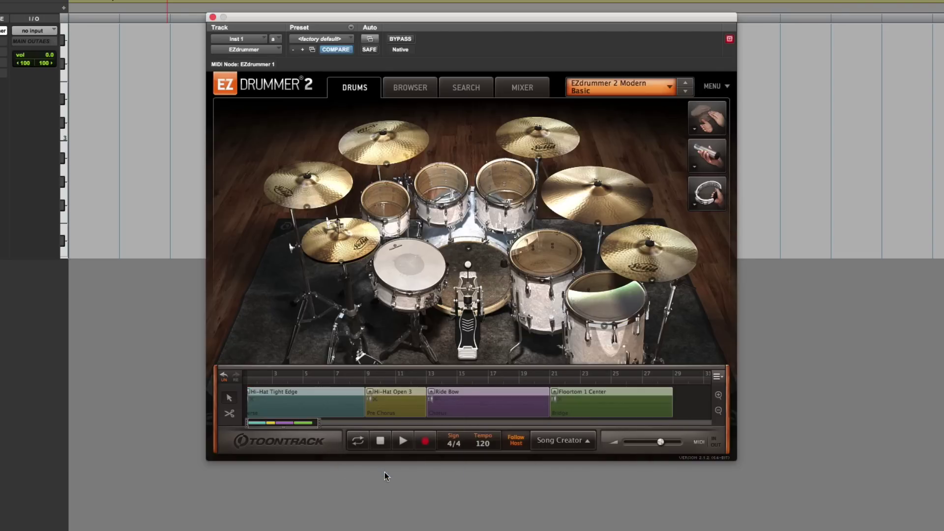
Step: Unmute all blocks and drag the song onto the host track as MIDI region 'EZdrummer 2 Song-01'
right_click(347, 407)
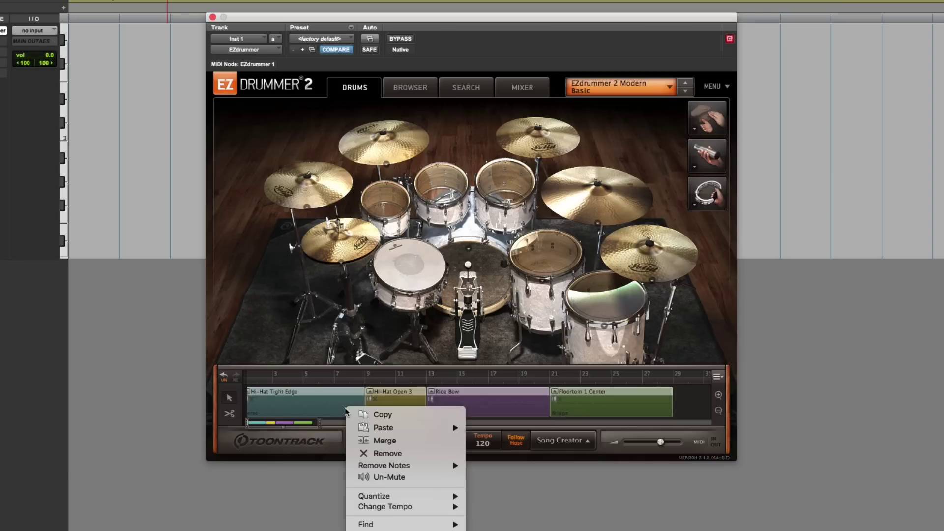
click(387, 477)
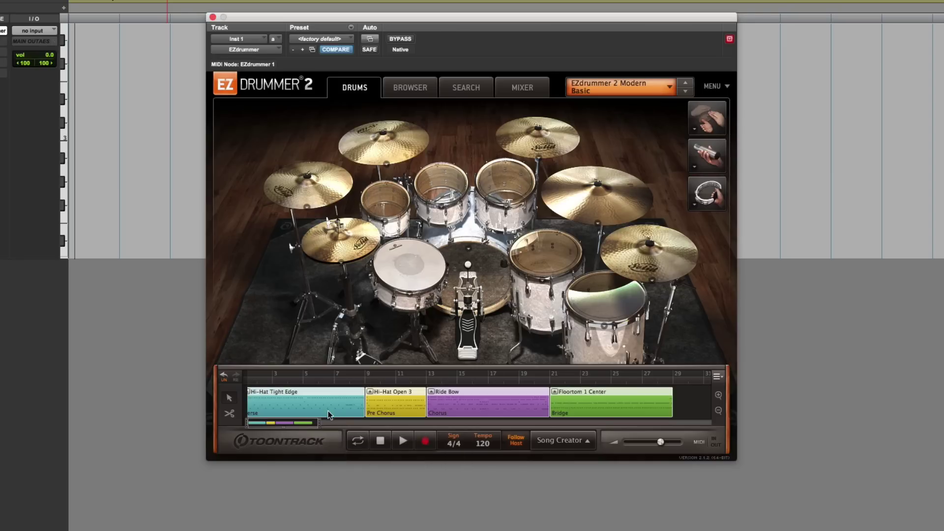
drag(331, 416, 74, 148)
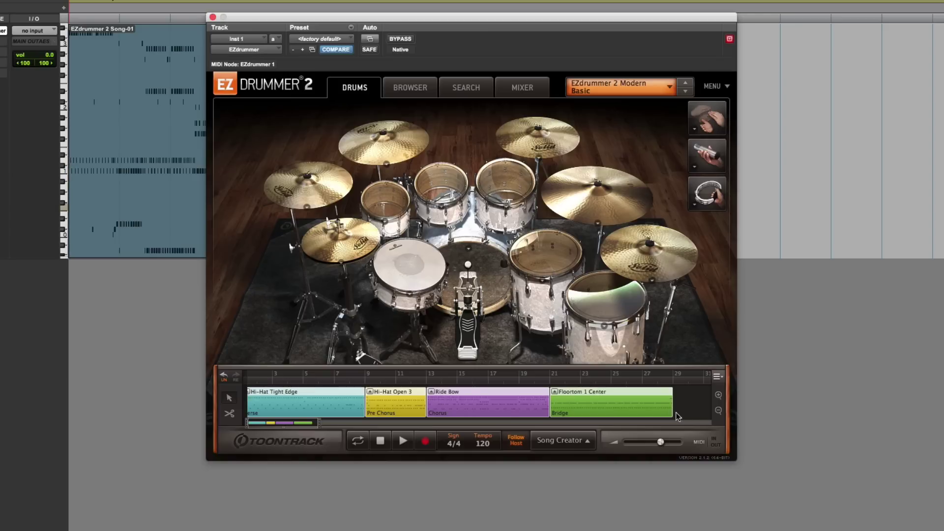
Step: Mute the song blocks, turn Follow Host back on, and open the Toontrack Support Forum
right_click(662, 404)
click(690, 474)
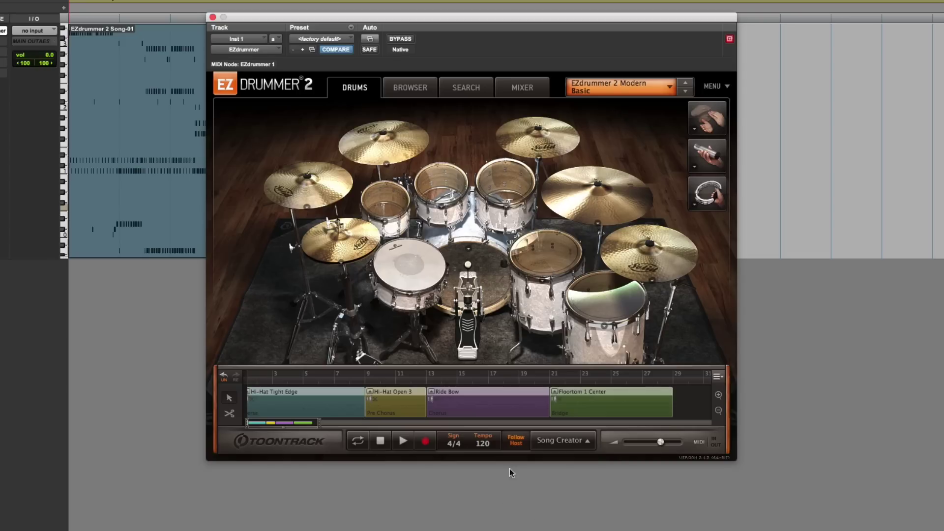
click(527, 448)
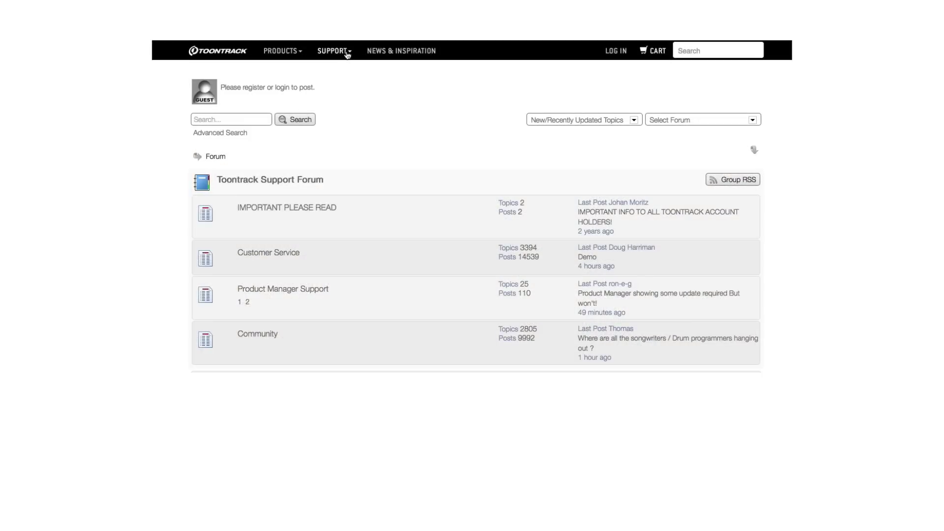
click(347, 52)
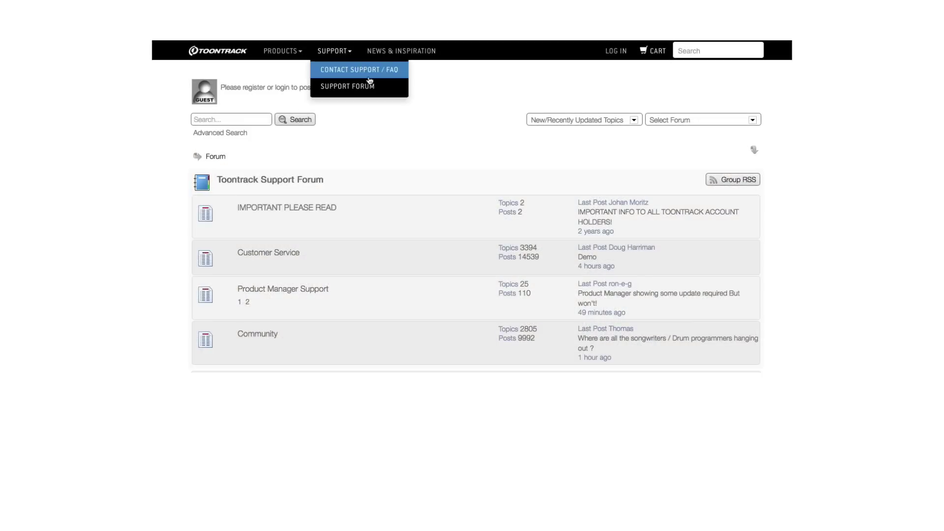